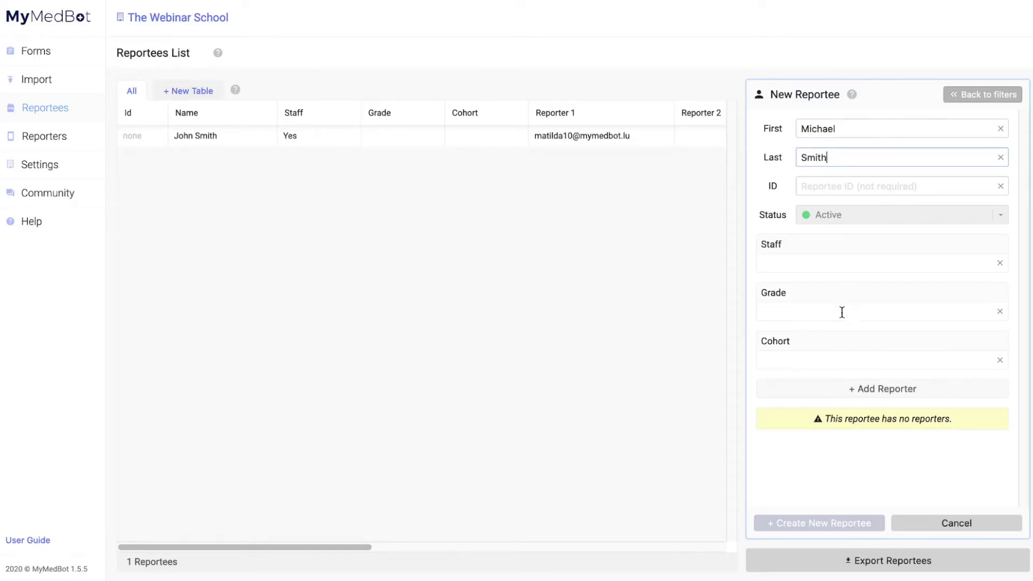
# - Assign one reporter e-mail to the new reportee and create it anyway without an ID
pyautogui.click(855, 387)
pyautogui.click(996, 394)
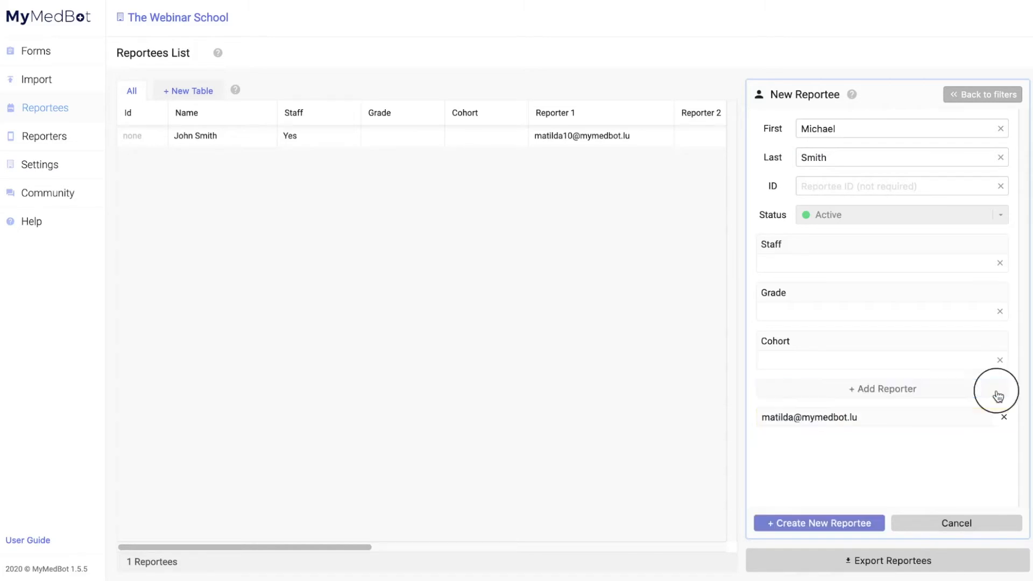
pyautogui.click(798, 523)
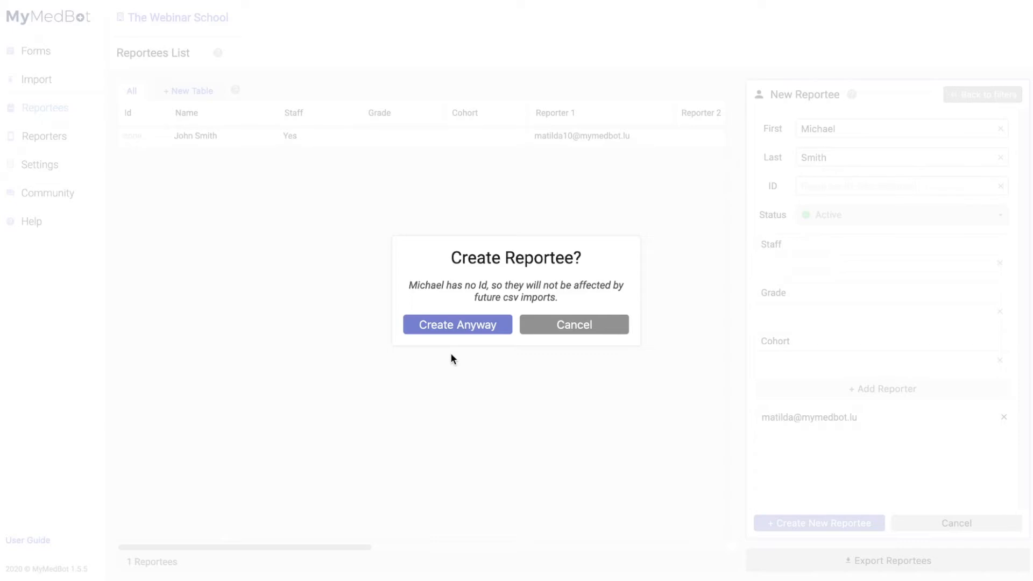
pyautogui.click(461, 326)
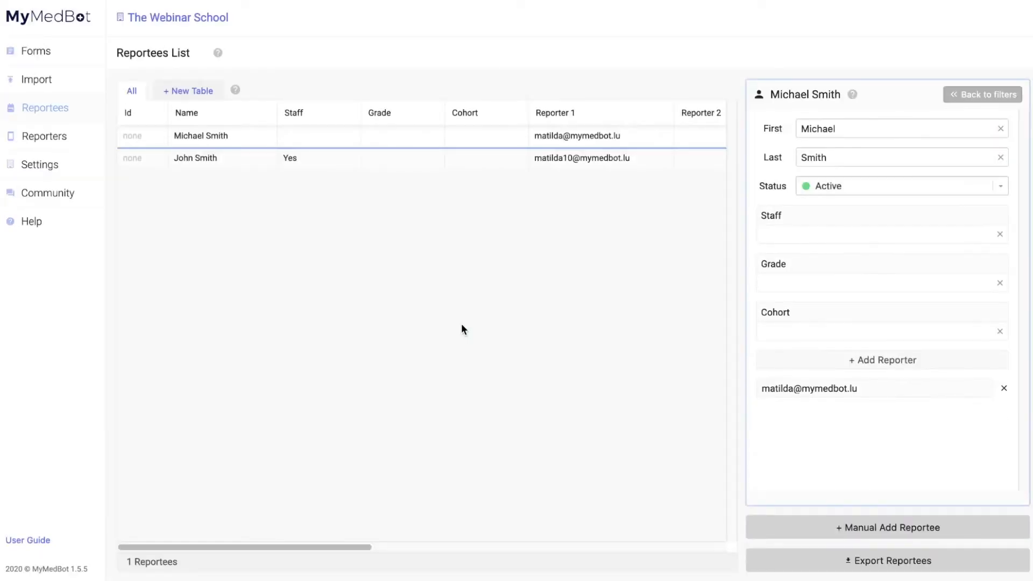
# - Set the staff reportee's Cohort to Red and save the change
pyautogui.click(244, 159)
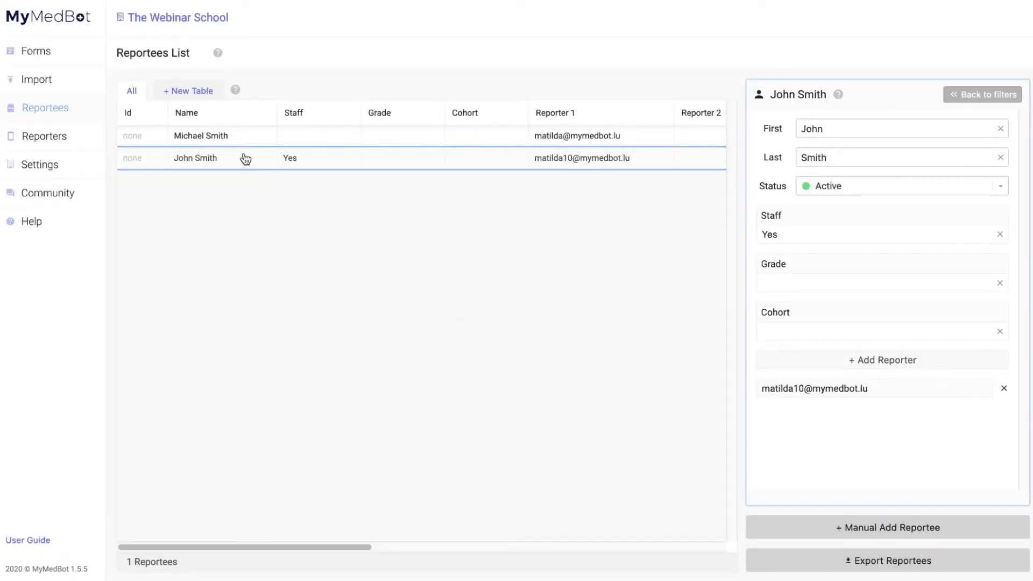
pyautogui.click(776, 326)
pyautogui.write('Red')
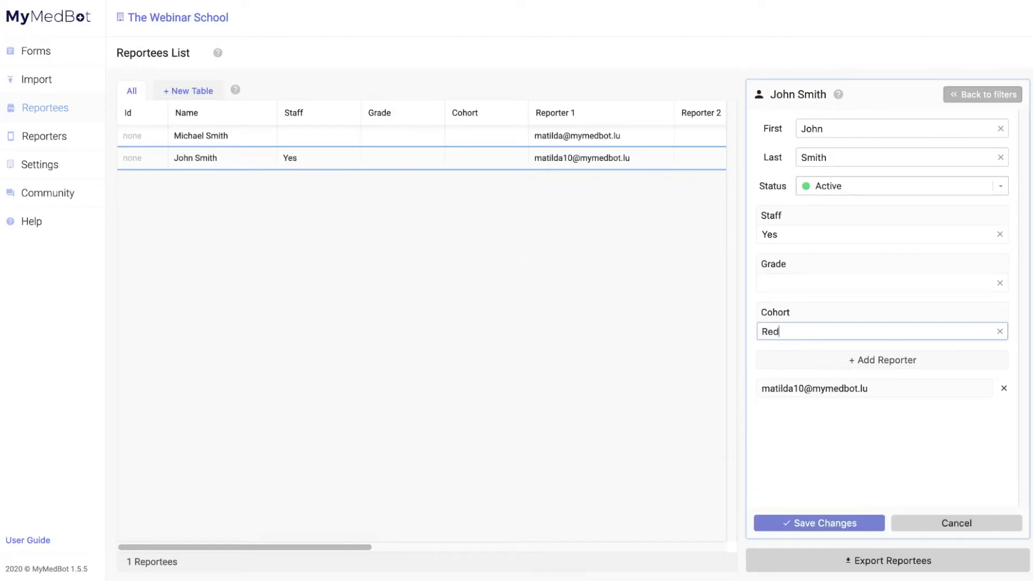
pyautogui.click(799, 521)
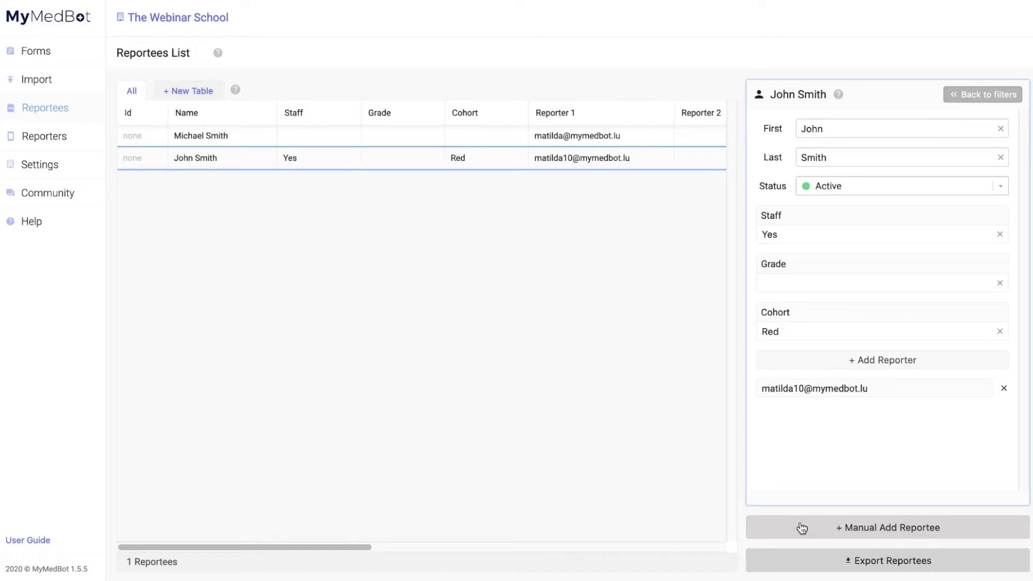
# - Add a Cohort filter set to Red, keeping the Status filter on Active
pyautogui.click(968, 95)
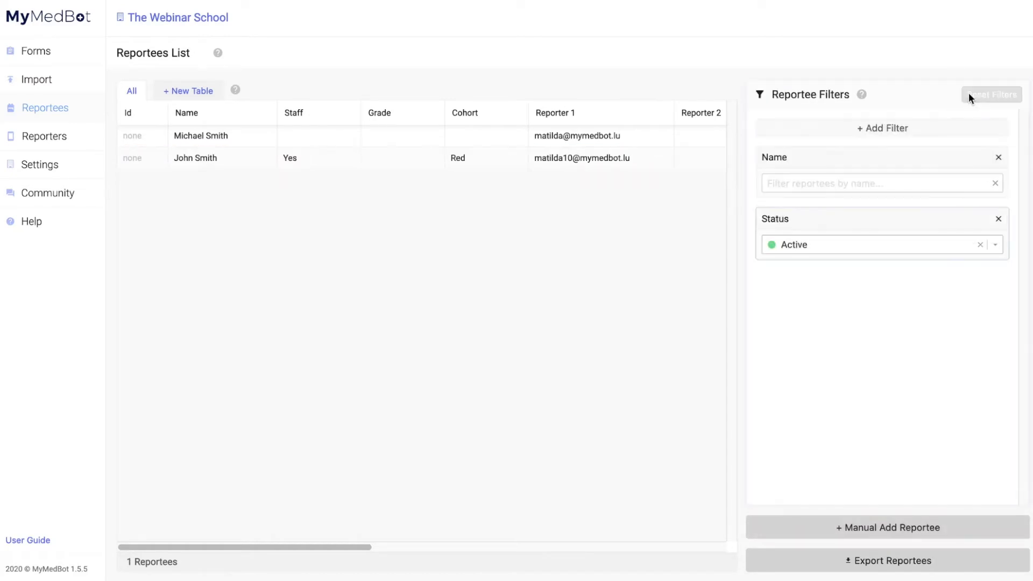
pyautogui.click(917, 129)
pyautogui.click(893, 206)
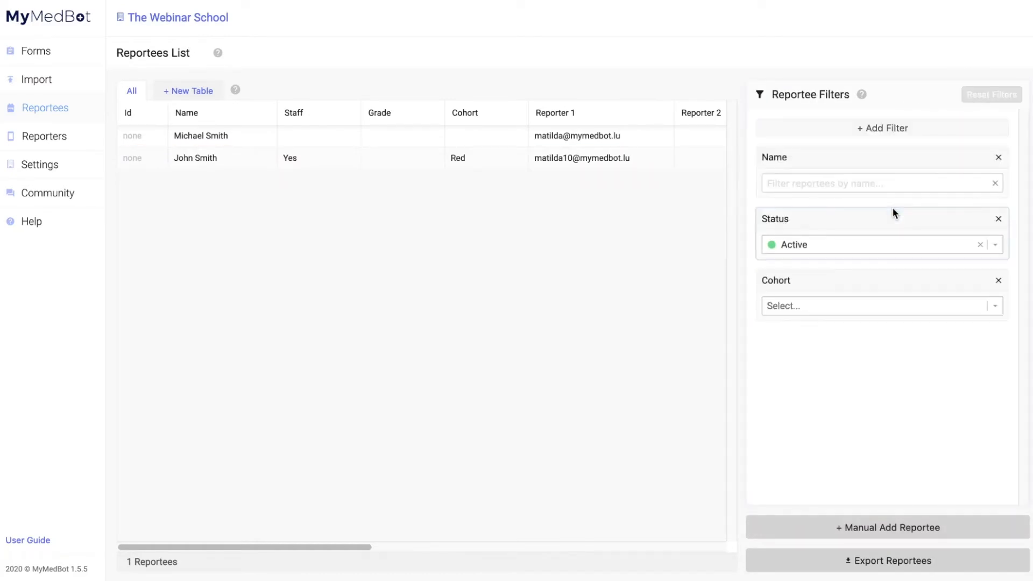
pyautogui.click(899, 306)
pyautogui.click(889, 368)
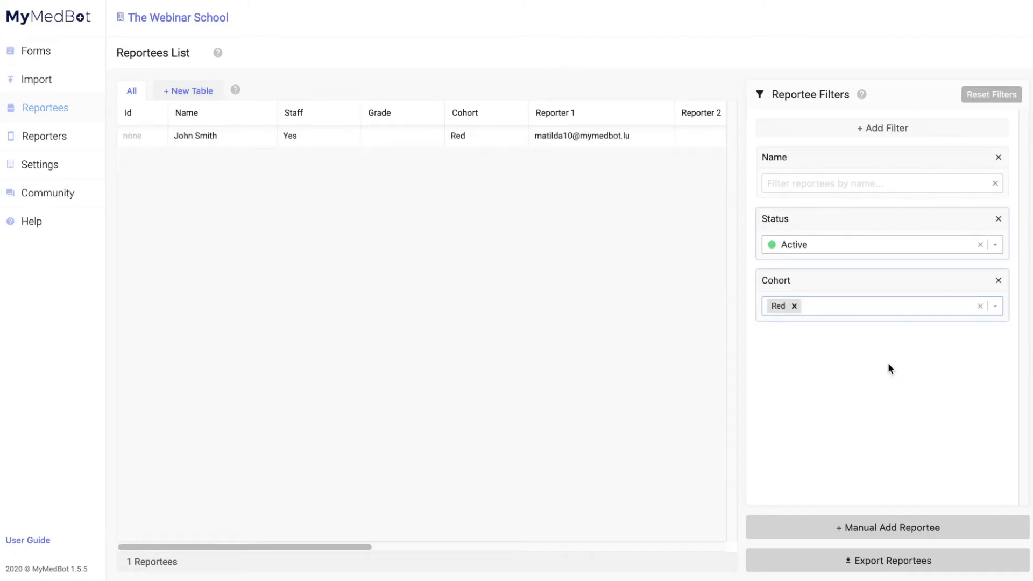
pyautogui.click(996, 248)
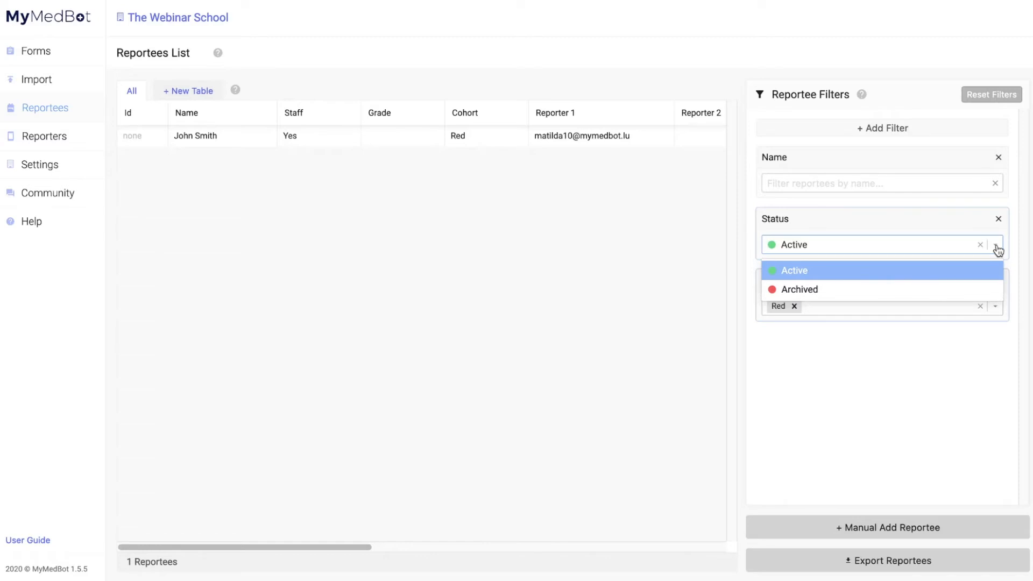
pyautogui.click(996, 247)
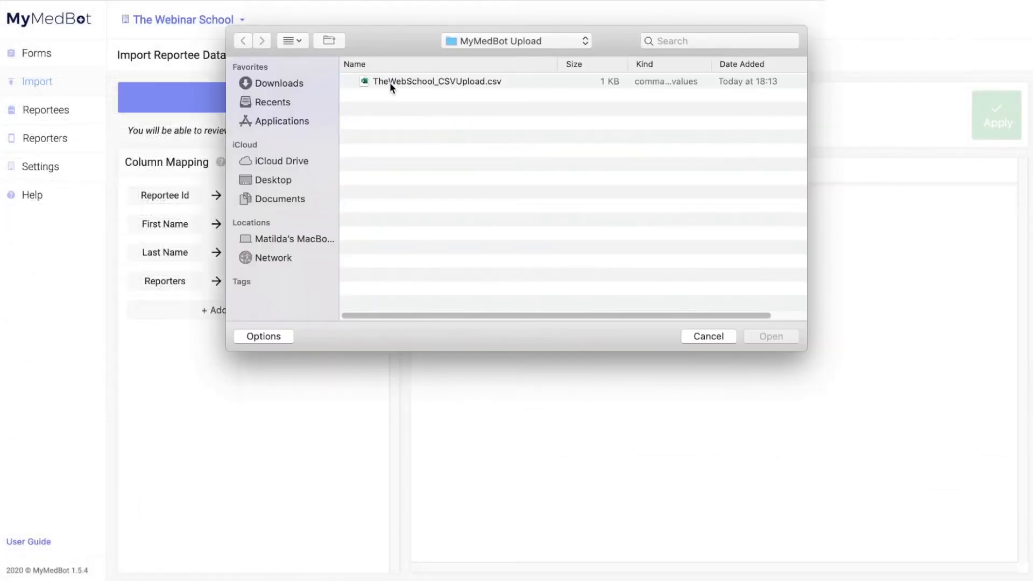
# - Load TheWebSchool_CSVUpload.csv into the importer, previewing 15 reportees with mapped reporter columns
pyautogui.doubleClick(390, 82)
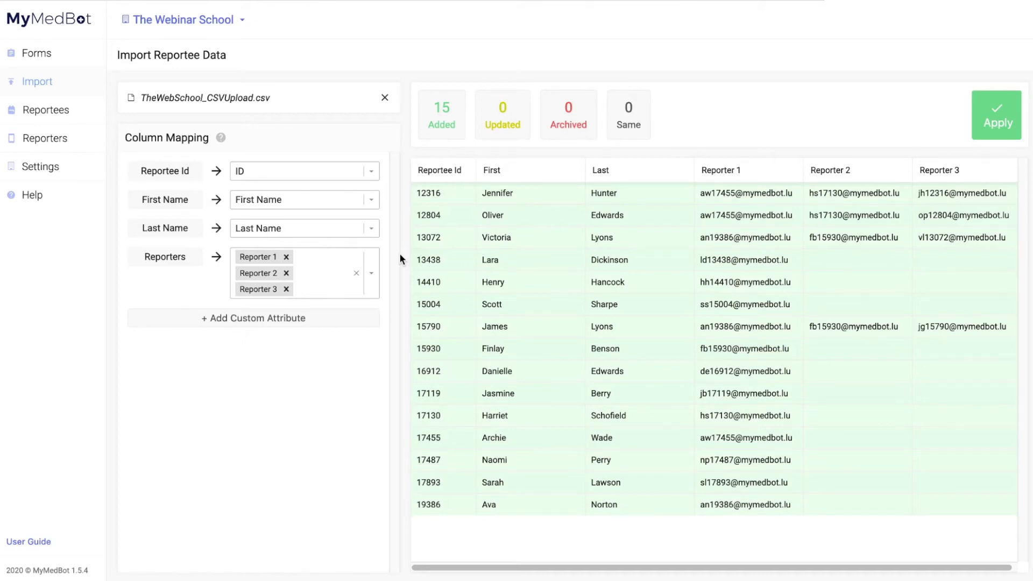
# - Map Staff, Grade, Cohort and Department as custom attributes in the import
pyautogui.click(278, 320)
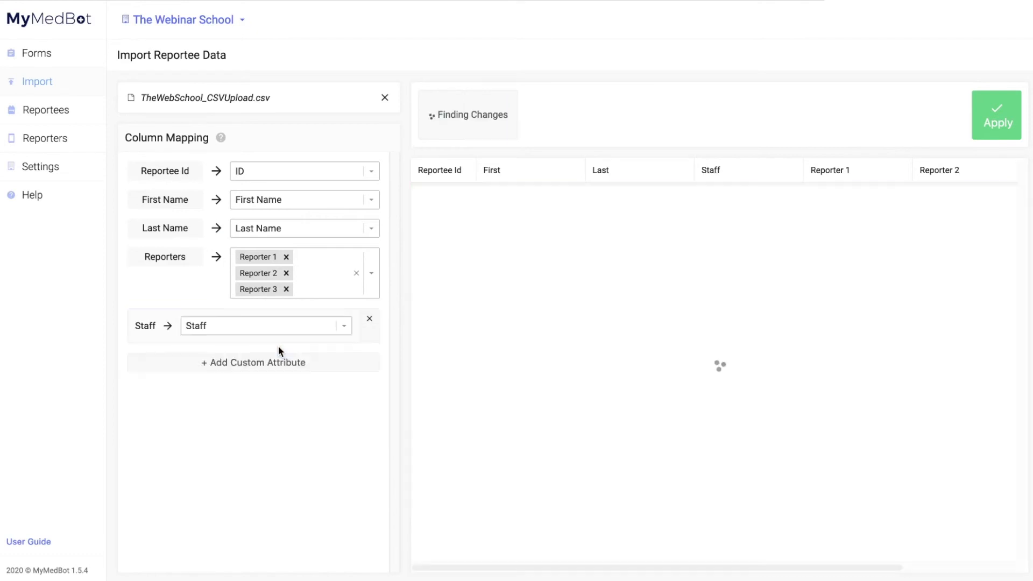
pyautogui.click(272, 370)
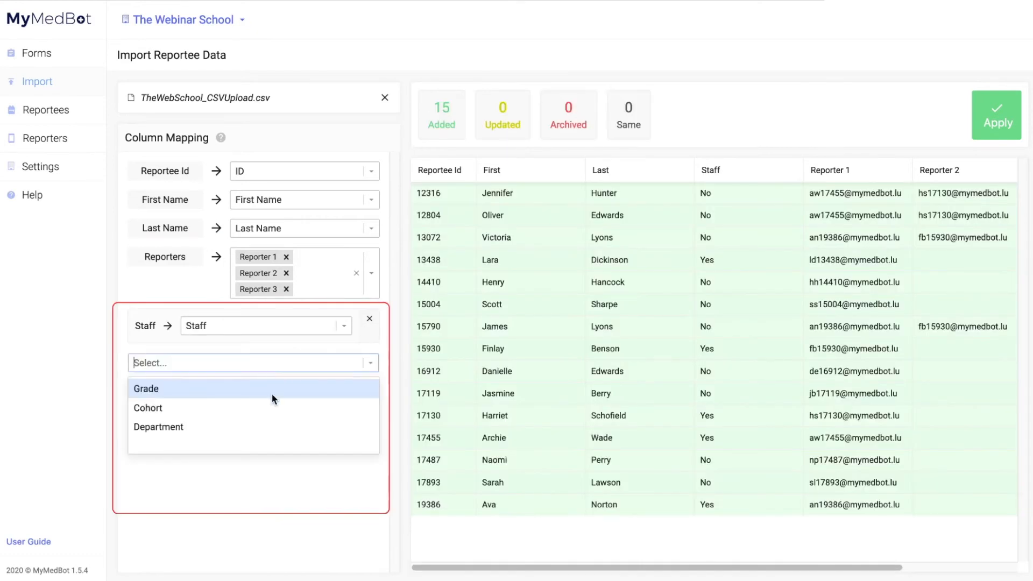
pyautogui.click(271, 392)
pyautogui.click(272, 407)
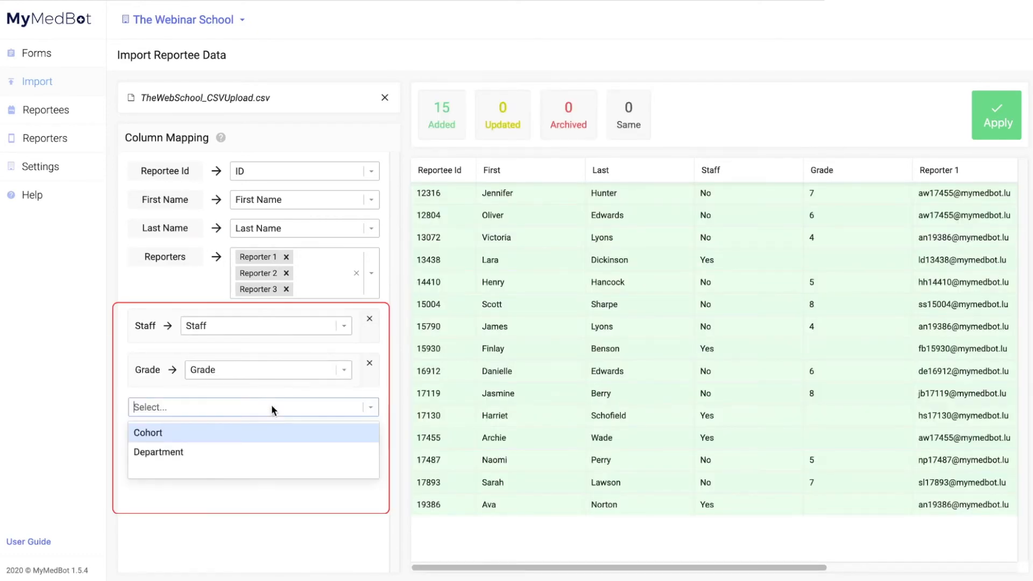
pyautogui.click(271, 434)
pyautogui.click(271, 447)
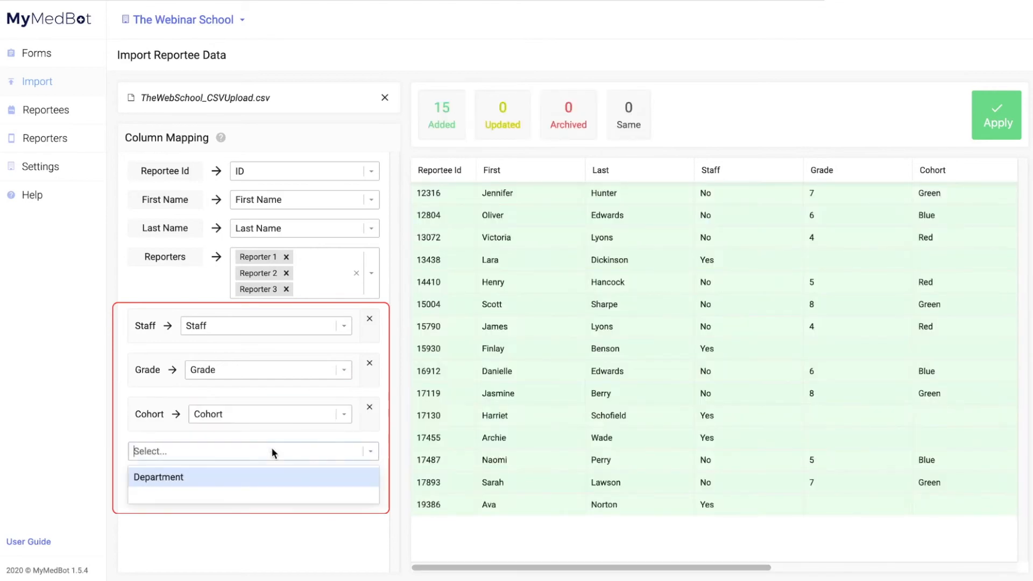
pyautogui.click(270, 475)
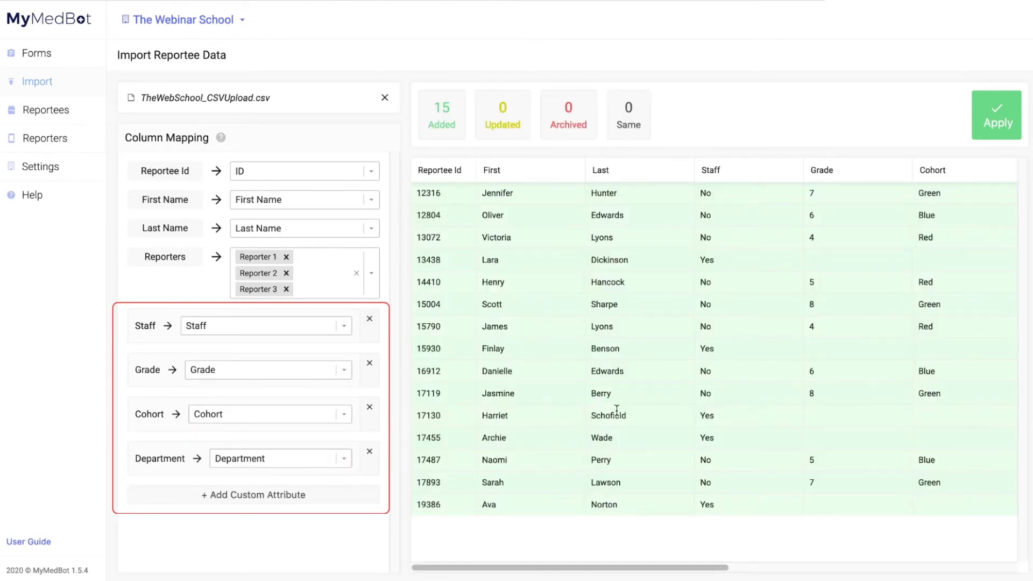
pyautogui.hscroll(5, 617, 411)
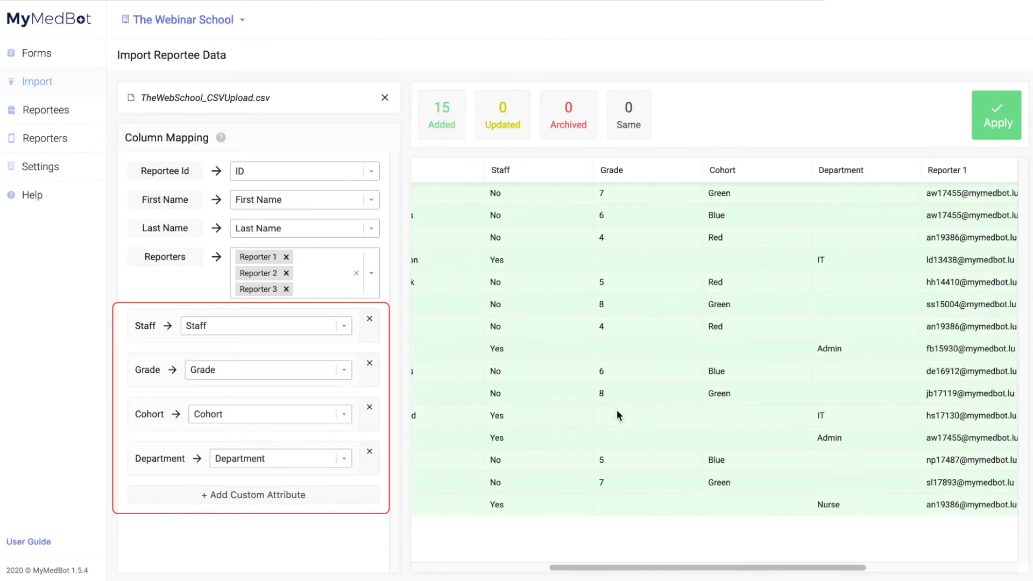
pyautogui.hscroll(5, 617, 410)
pyautogui.hscroll(-10, 617, 410)
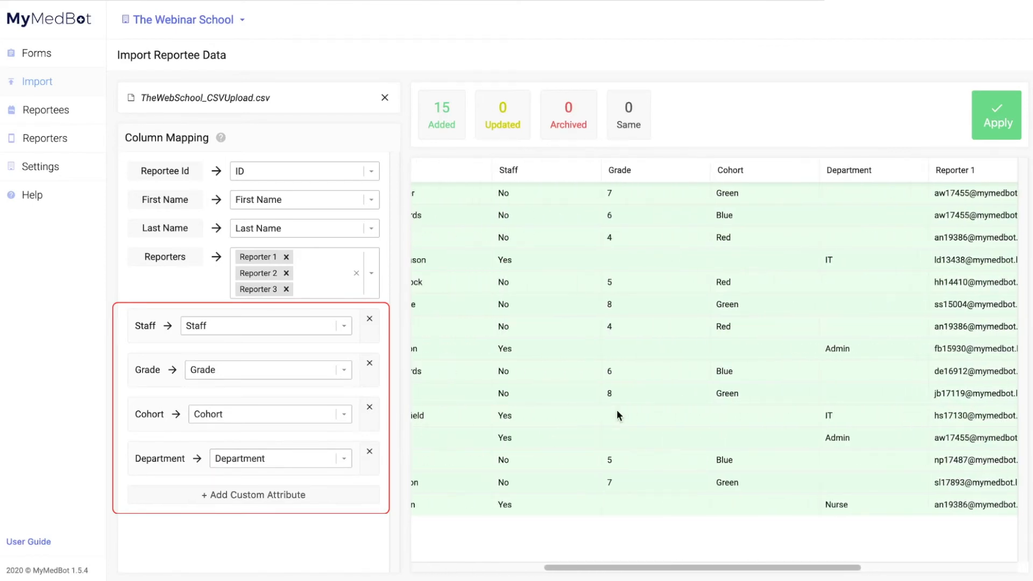
pyautogui.hscroll(-1, 617, 411)
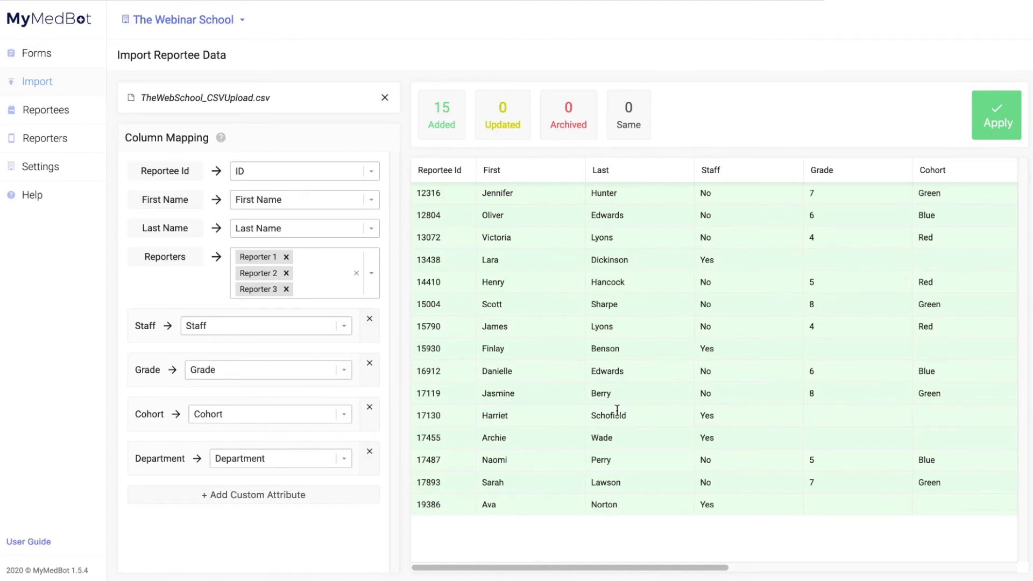
# - Apply the import and enter 'The Webinar School' in the confirmation field
pyautogui.click(995, 118)
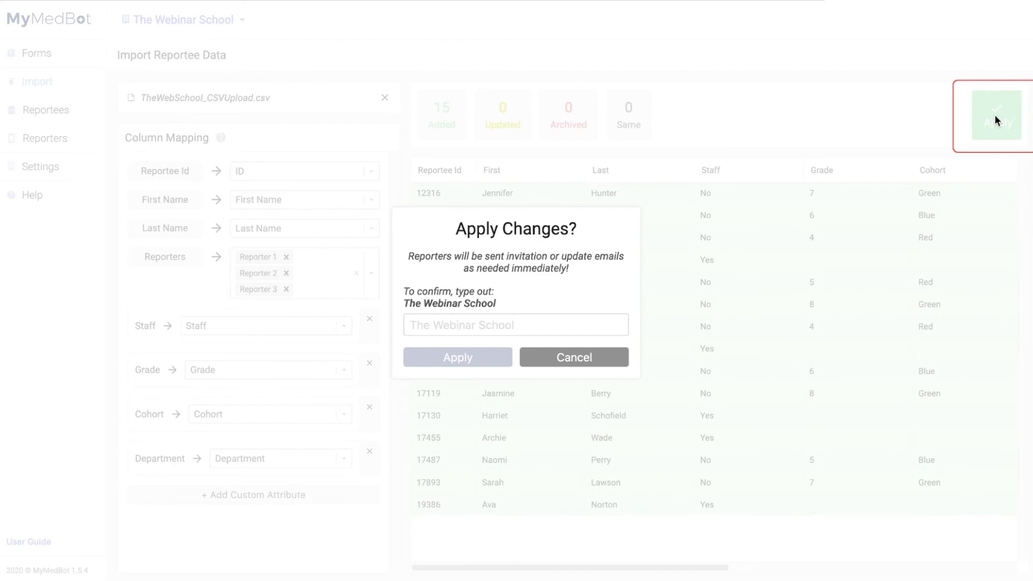
pyautogui.click(477, 326)
pyautogui.write('The')
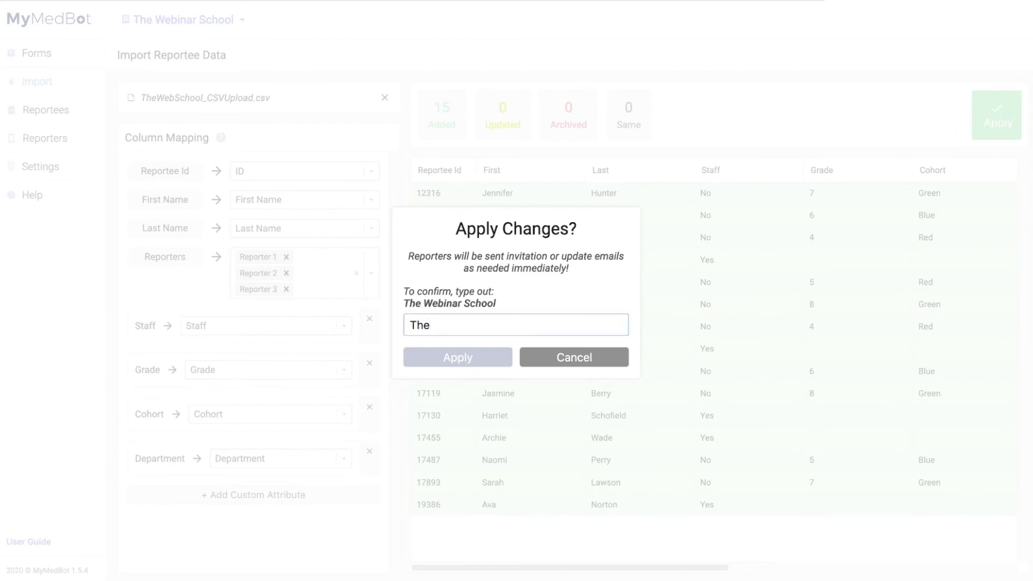
pyautogui.write(' Webinar School')
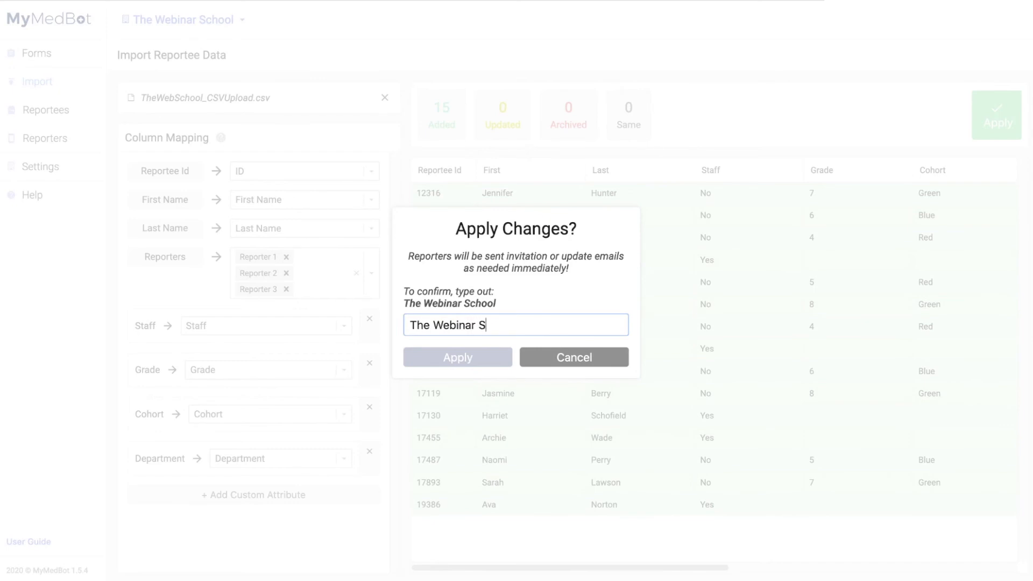